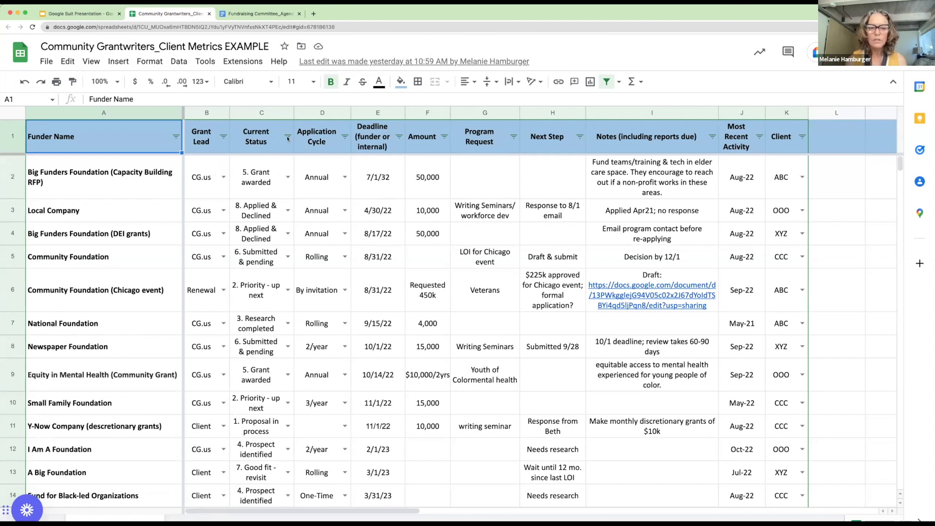
Leave the Grant Lead filter unchanged and sort the funder rows A → Z by Current Status.
left_click(223, 137)
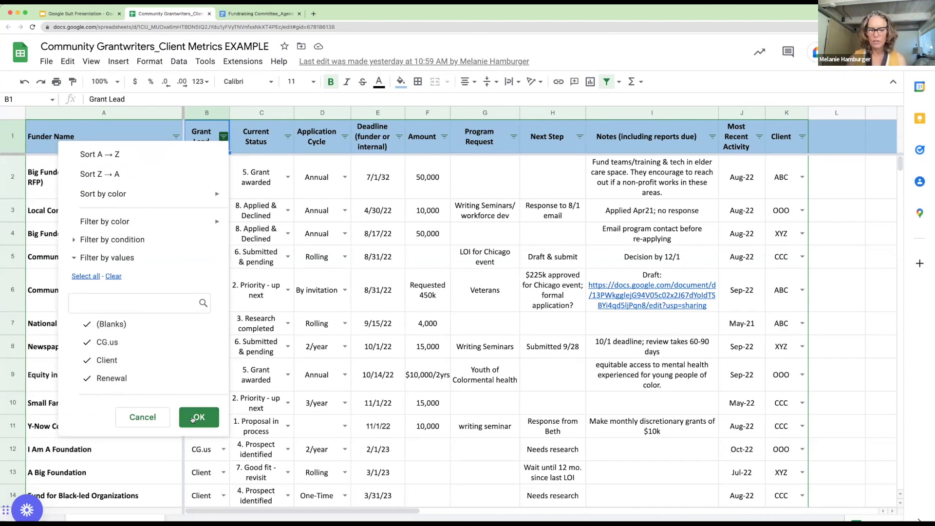
left_click(197, 417)
left_click(288, 136)
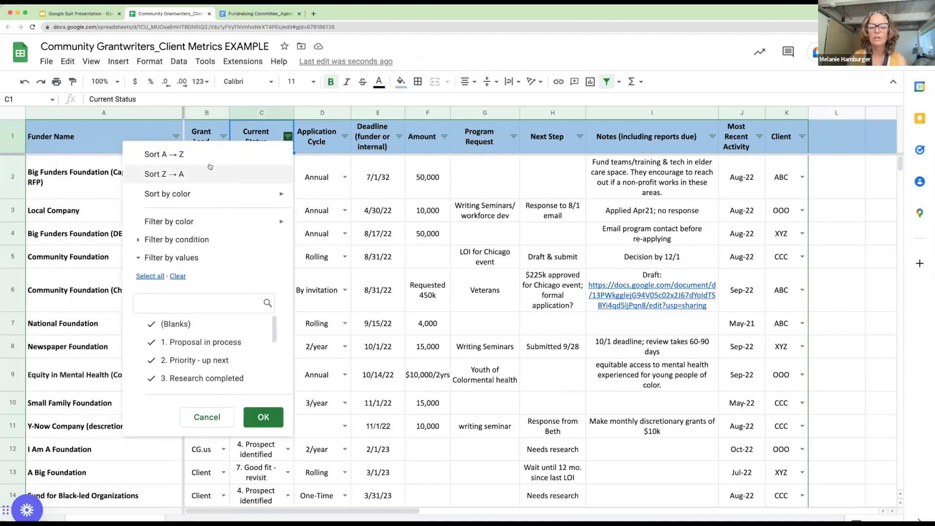
left_click(179, 156)
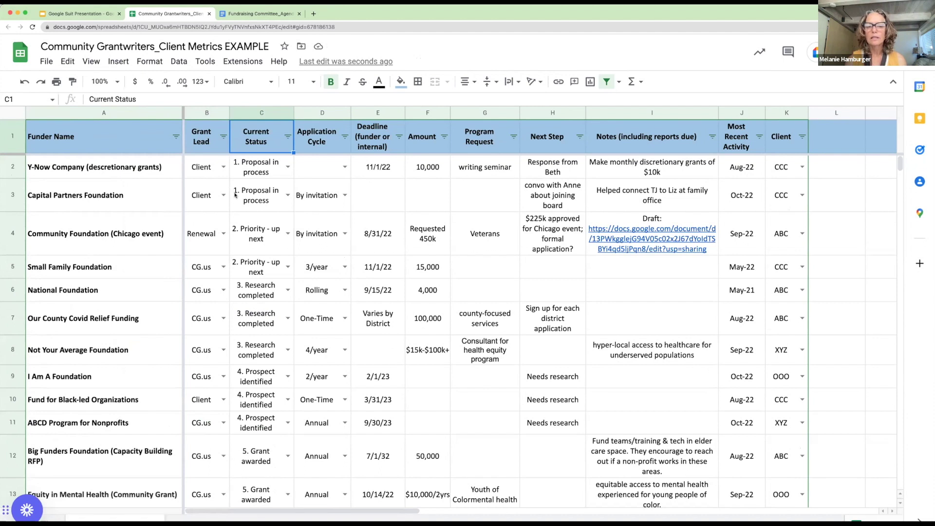
left_click(288, 137)
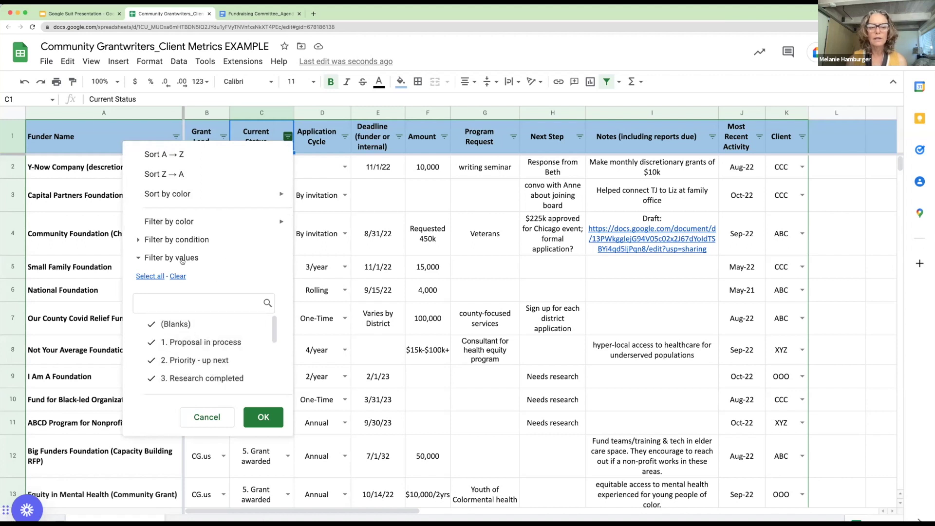
left_click(173, 276)
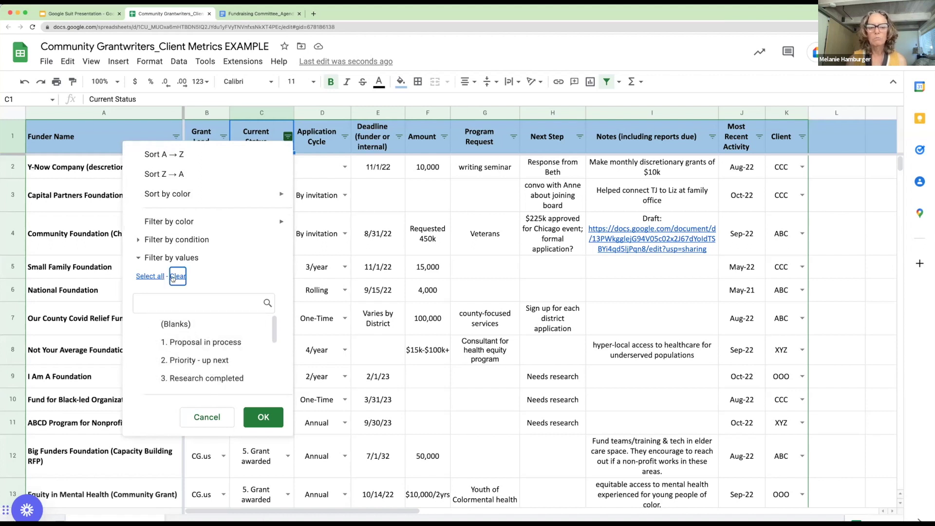
left_click(196, 345)
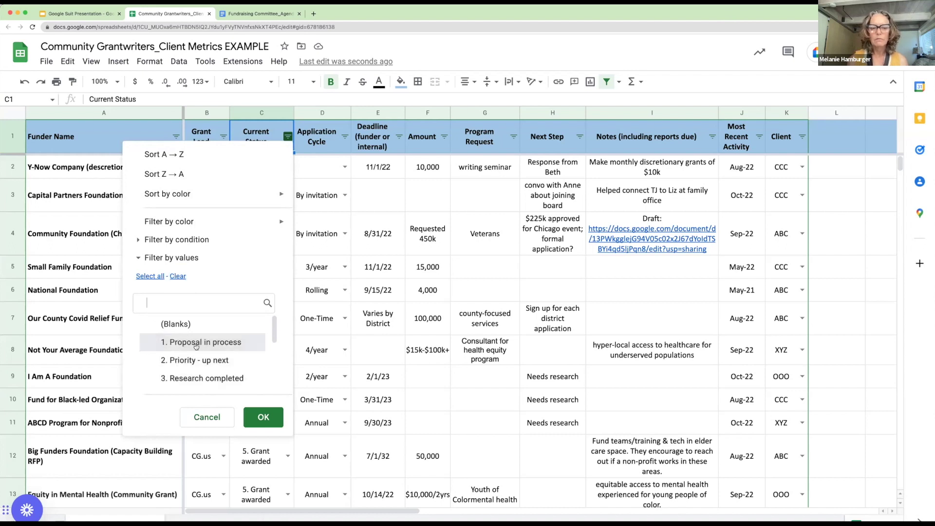
left_click(264, 418)
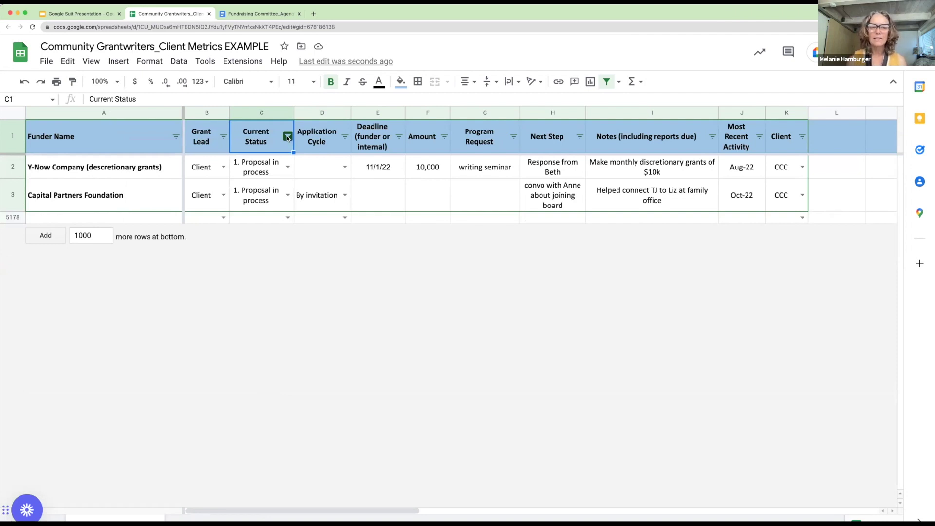
left_click(288, 137)
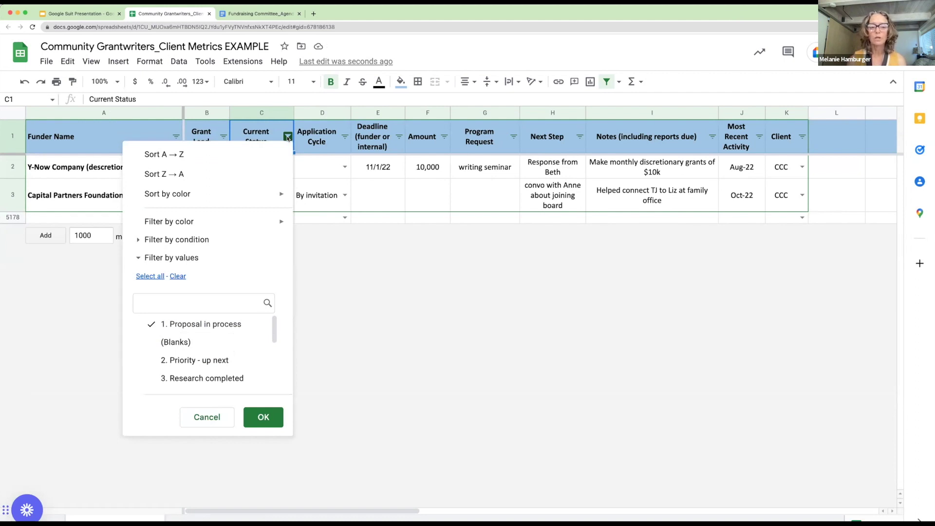
left_click(179, 276)
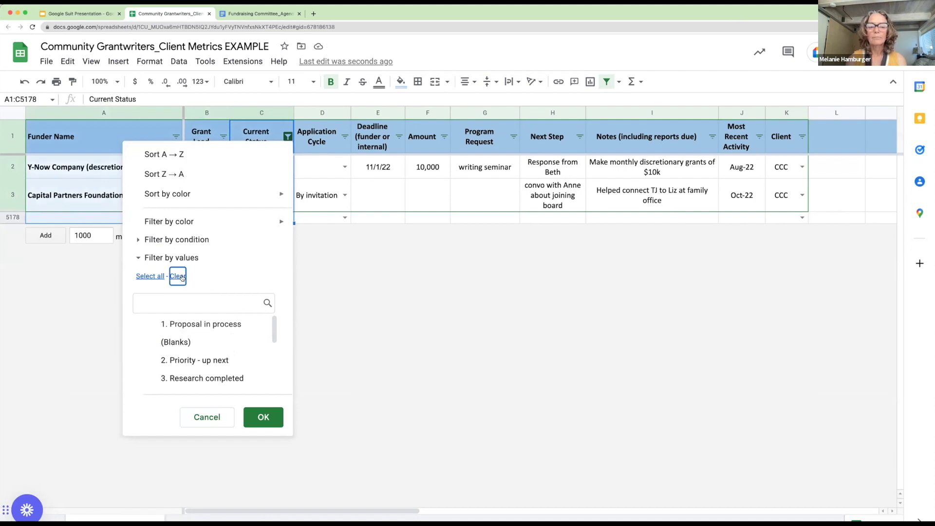
left_click(207, 417)
left_click(288, 136)
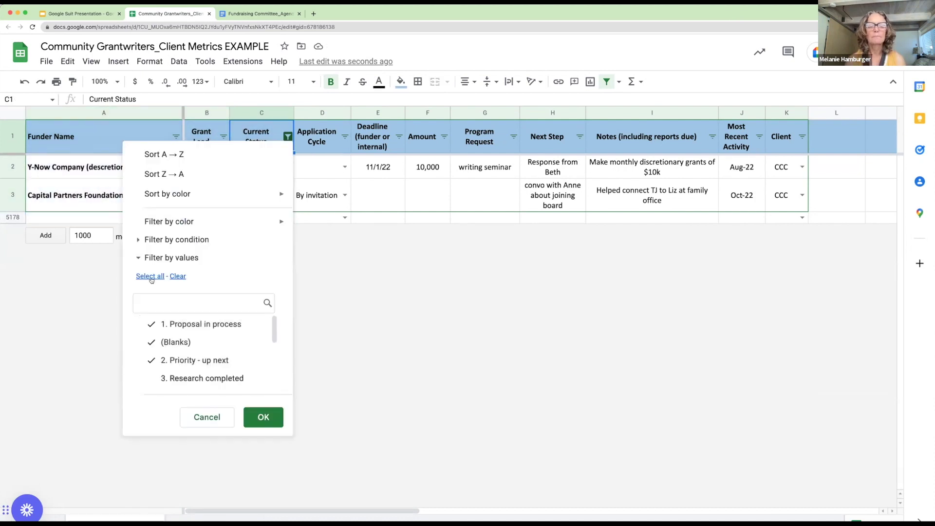
left_click(151, 276)
left_click(255, 418)
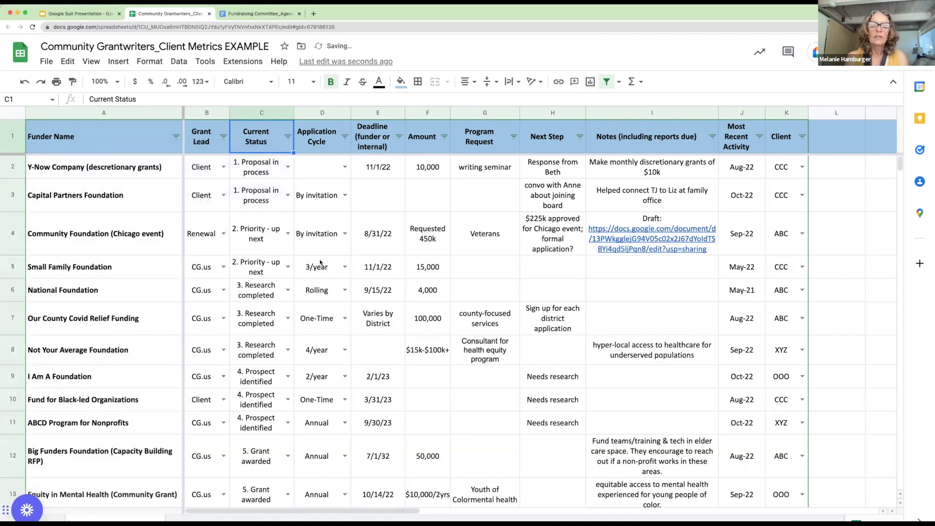
Check Y-Now Company's Application Cycle choices and select the Application Cycle cells in rows 2–6.
left_click(345, 168)
left_click_drag(345, 170, 330, 146)
left_click(330, 146)
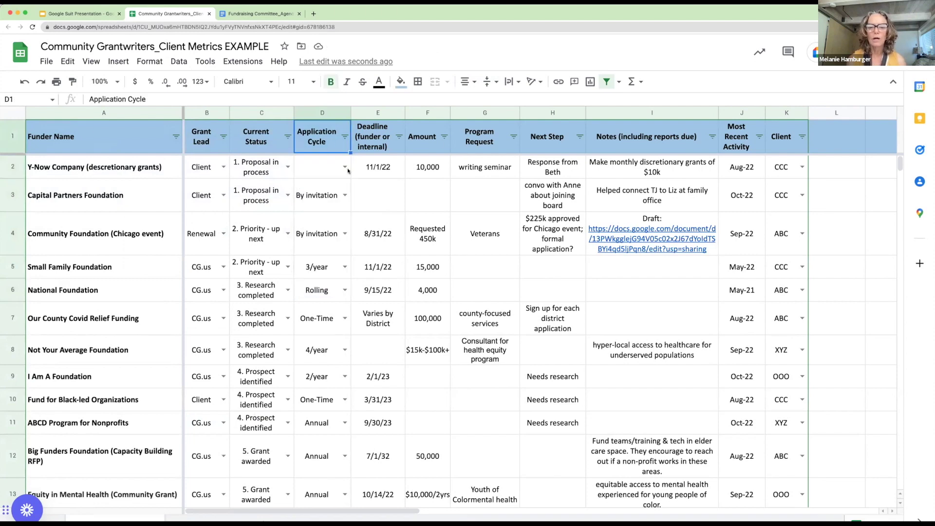
Sort the rows by Amount Z → A and open the Requested 450k amount for editing.
left_click(445, 137)
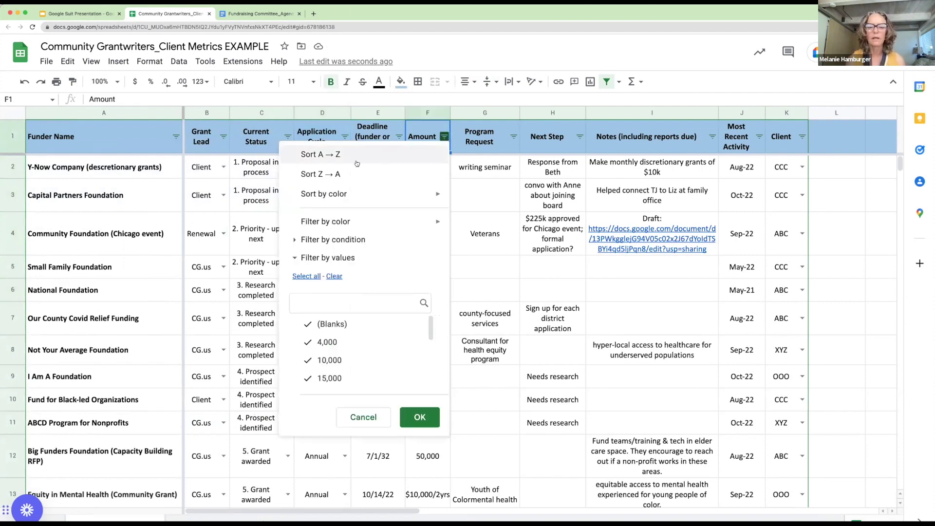
left_click(311, 174)
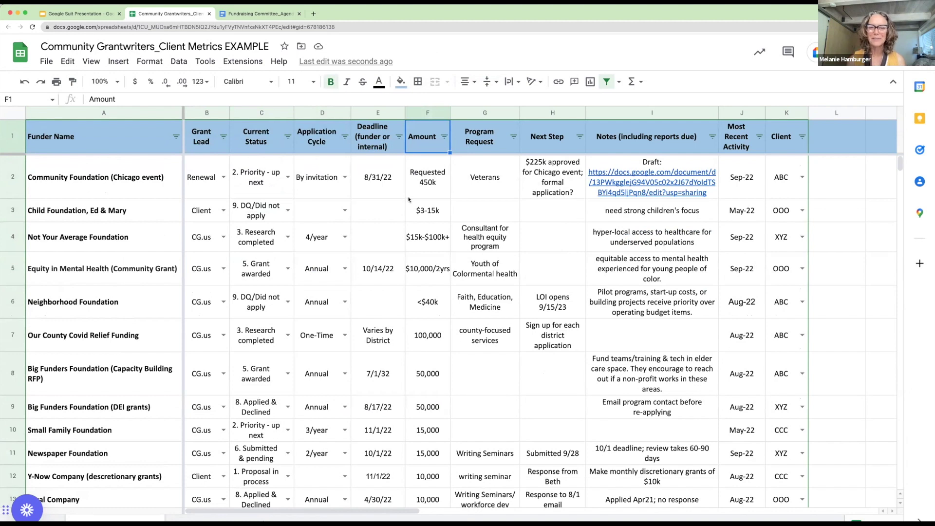
left_click(434, 174)
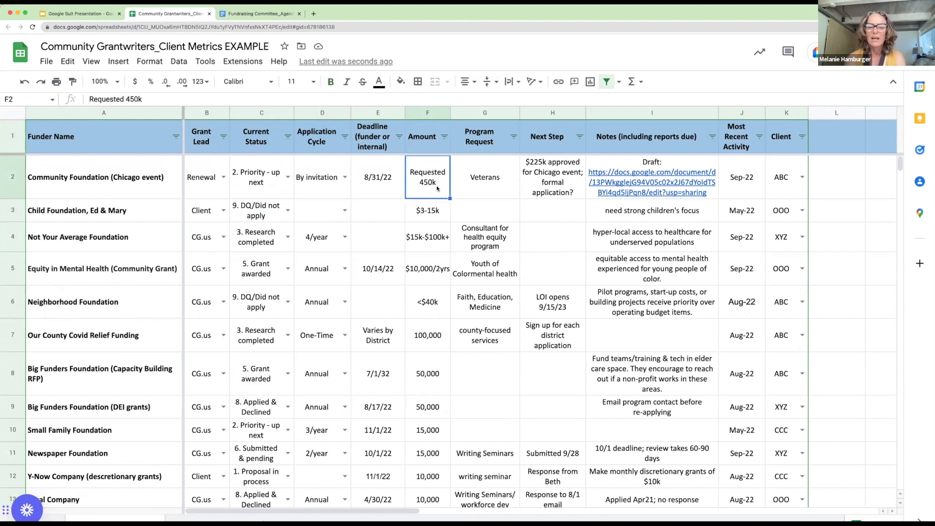
double_click(444, 173)
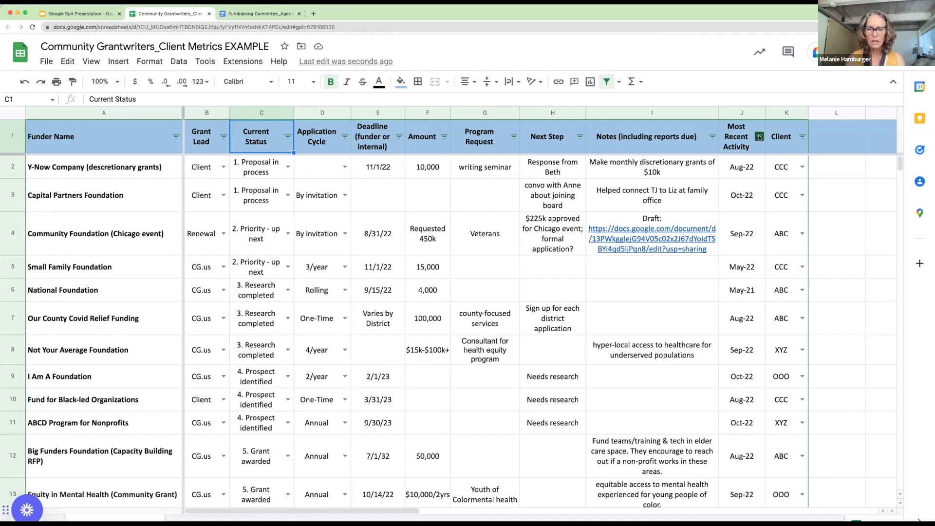
Filter the Client column to ABC only by excluding (Blanks), CCC, OOO and XYZ.
left_click(802, 137)
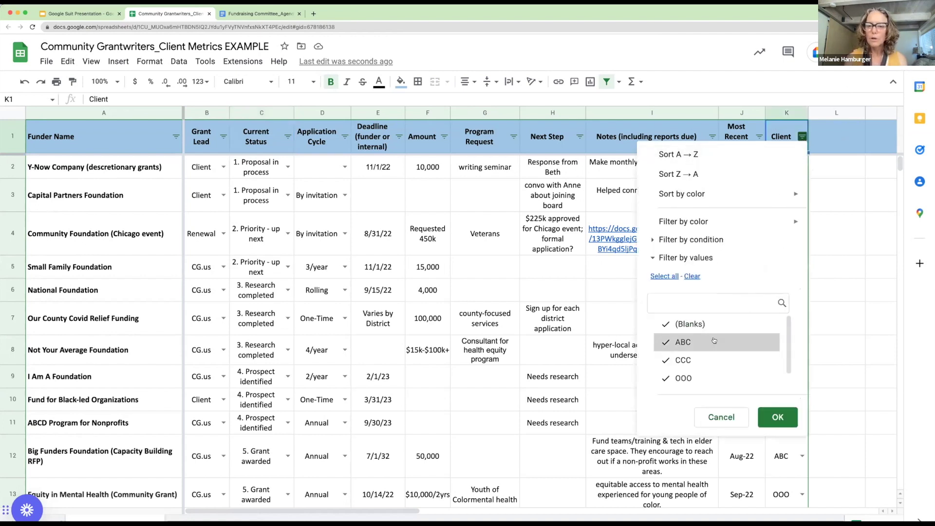
left_click(700, 327)
left_click(687, 360)
left_click(683, 379)
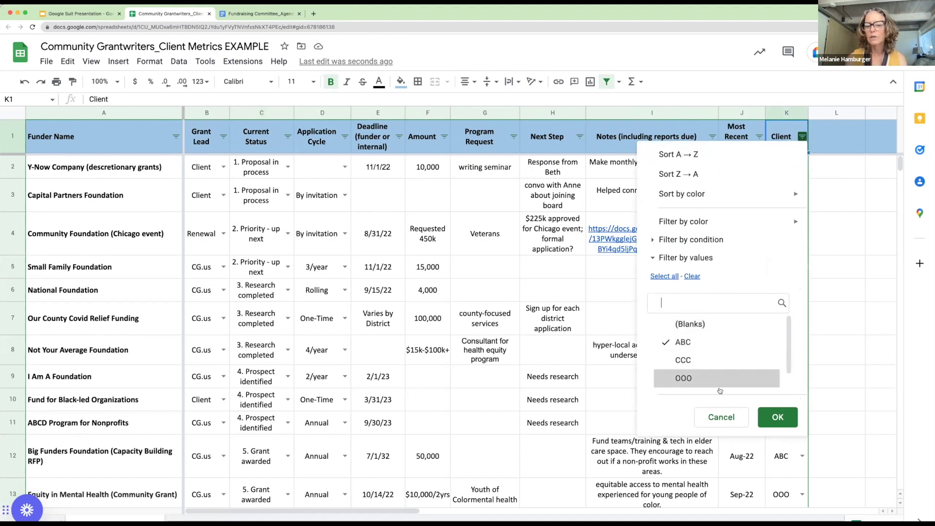
left_click(778, 417)
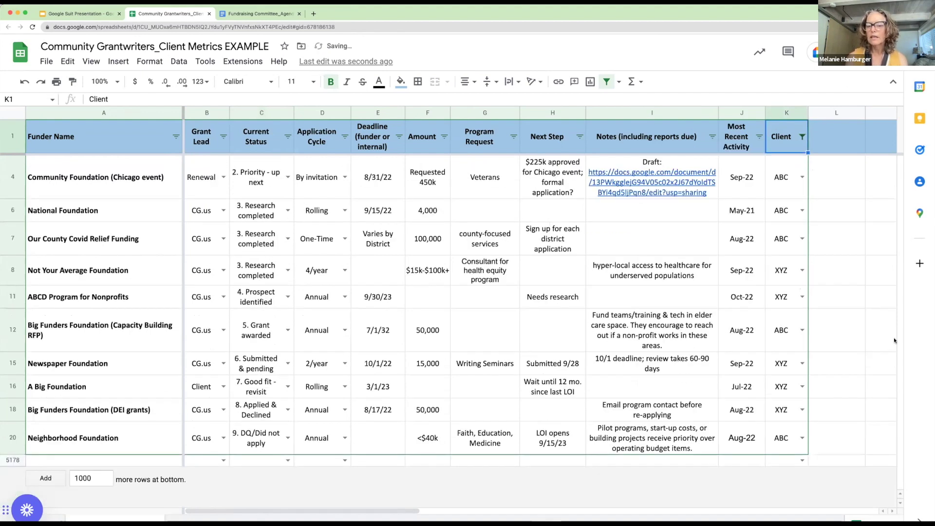
left_click(801, 137)
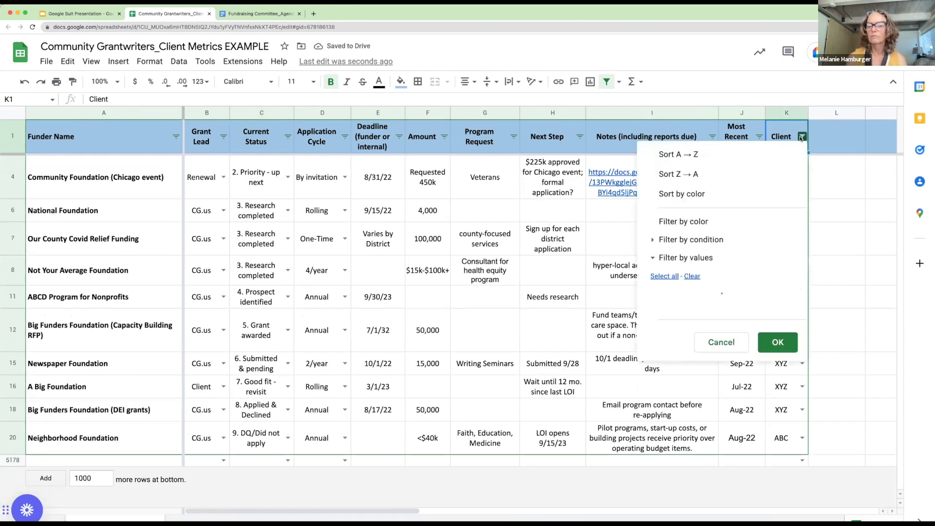
scroll(782, 399, "down", 1)
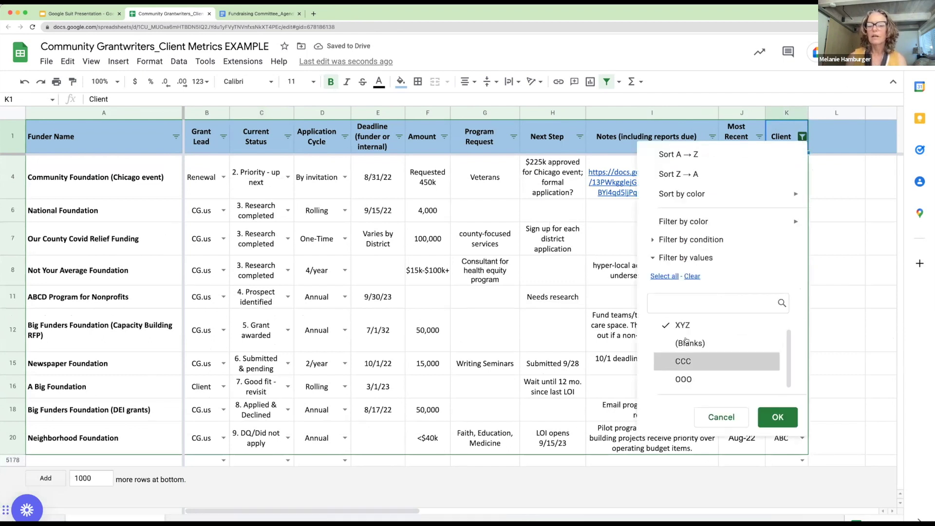
scroll(787, 344, "up", 1)
scroll(786, 344, "up", 1)
left_click(683, 342)
left_click(768, 416)
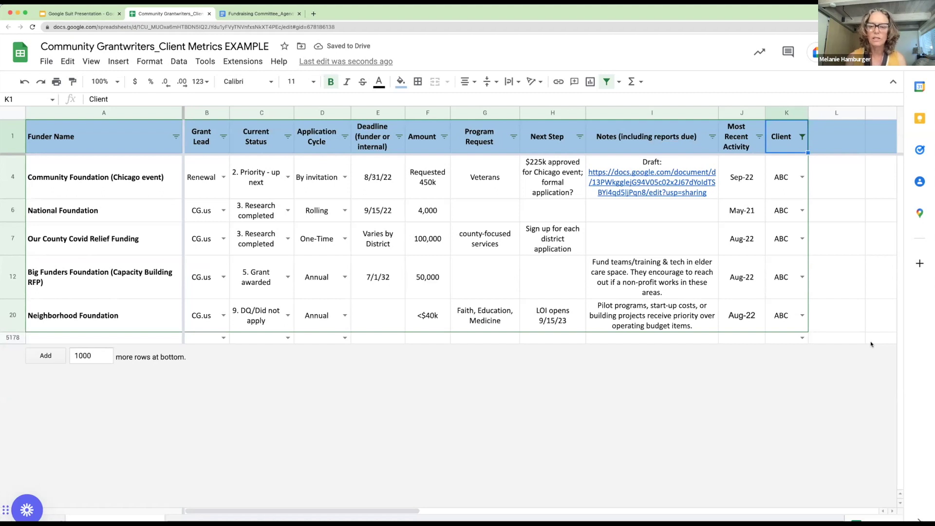
Add CCC back to the Client filter so ABC and CCC funders show.
left_click(802, 137)
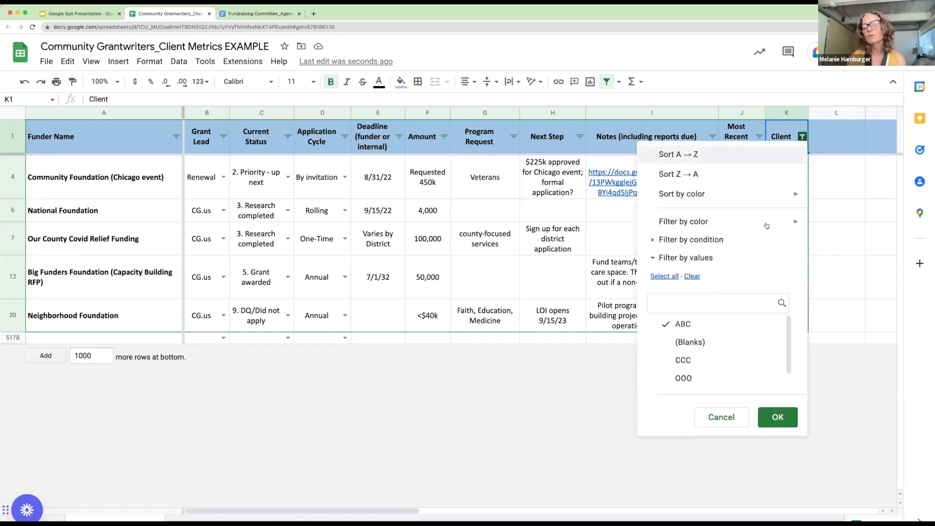
left_click(775, 360)
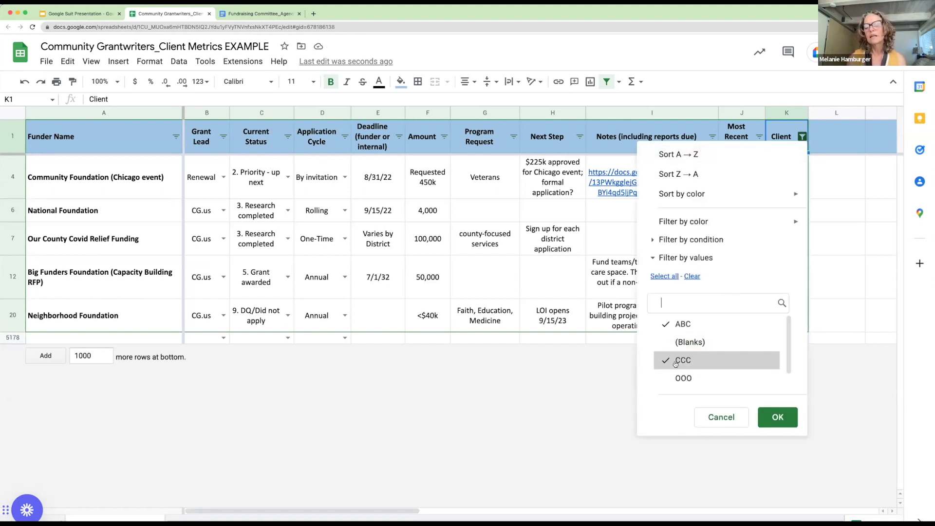
left_click(778, 418)
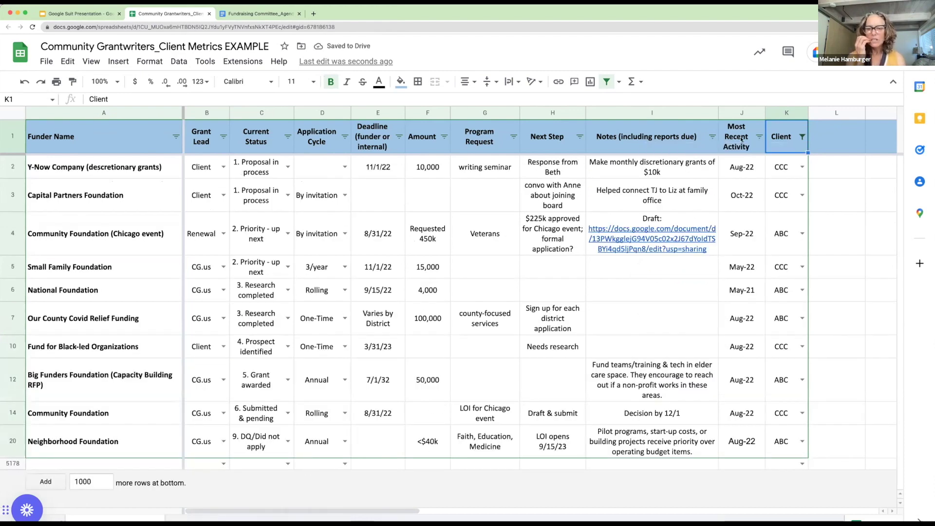
Inspect Y-Now Company's activity date in J2, then show the Most Recent Activity filter choices.
left_click(744, 172)
double_click(744, 169)
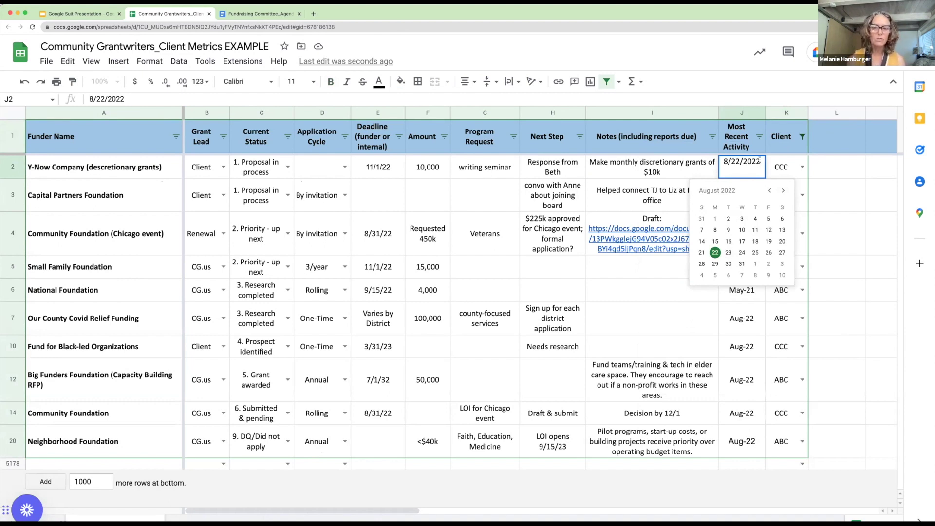
left_click(858, 169)
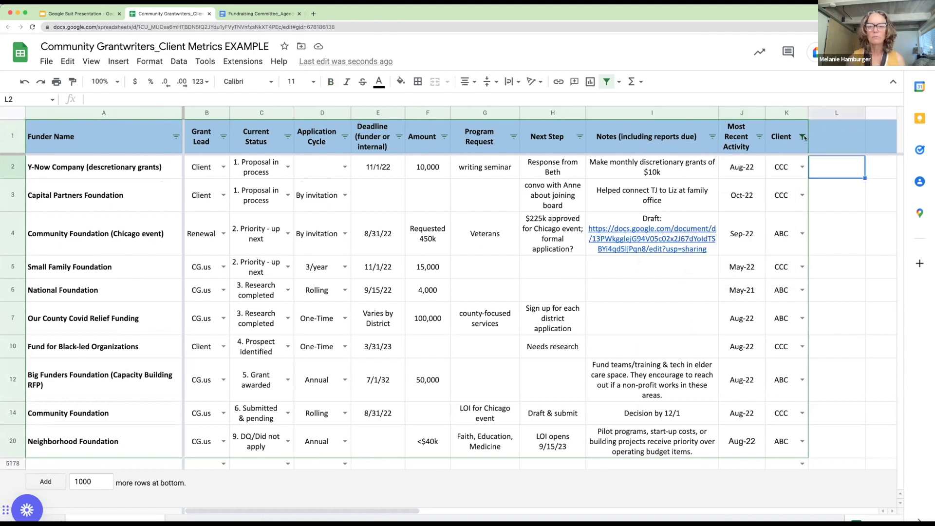
left_click(759, 137)
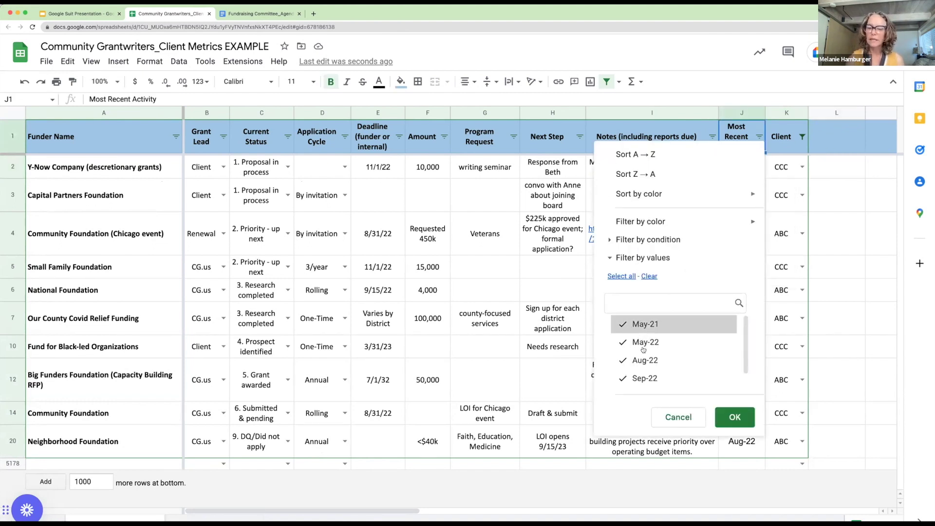
Filter Most Recent Activity to Oct-22 only by excluding May-21, May-22, Aug-22 and Sep-22.
left_click(623, 324)
left_click(622, 342)
left_click(623, 360)
left_click(623, 378)
scroll(741, 338, "down", 1)
left_click(732, 419)
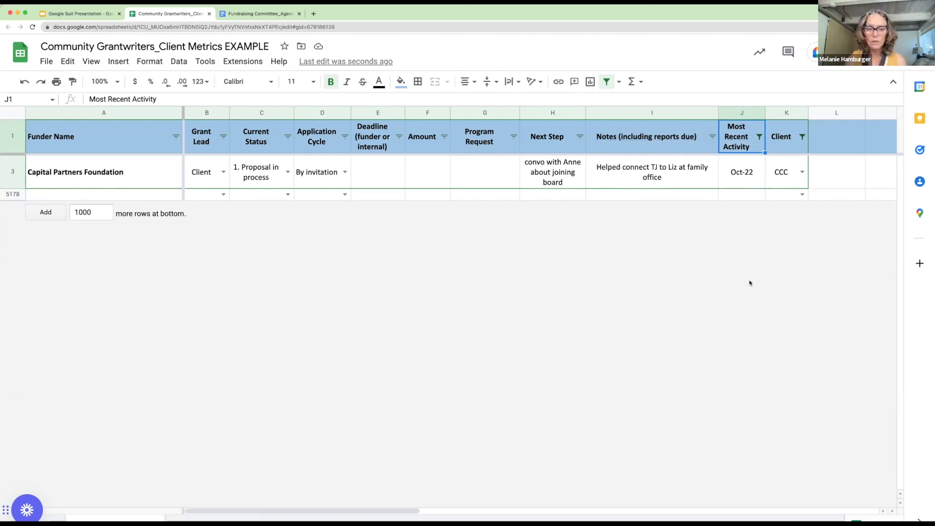
Re-include May-21, May-22, Aug-22 and Sep-22 in the activity filter so every date shows.
left_click(759, 137)
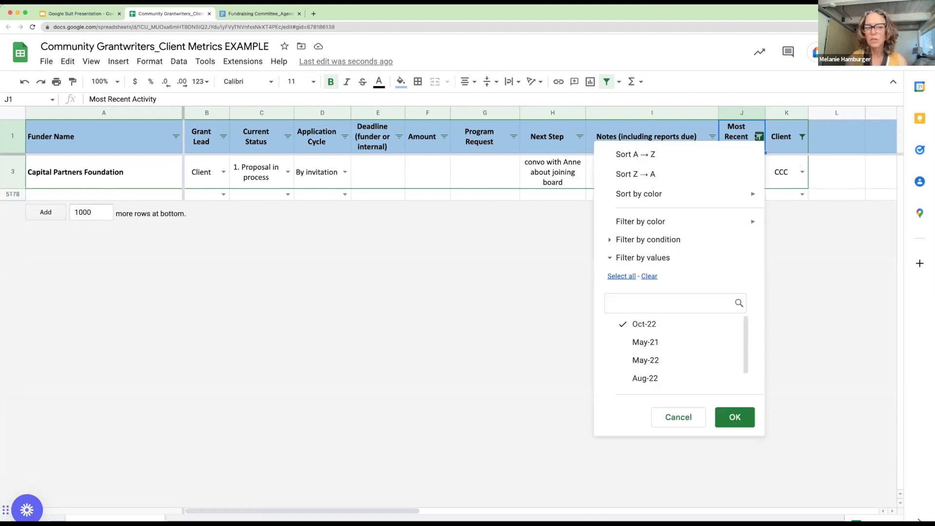
left_click(622, 342)
left_click(623, 360)
left_click(621, 378)
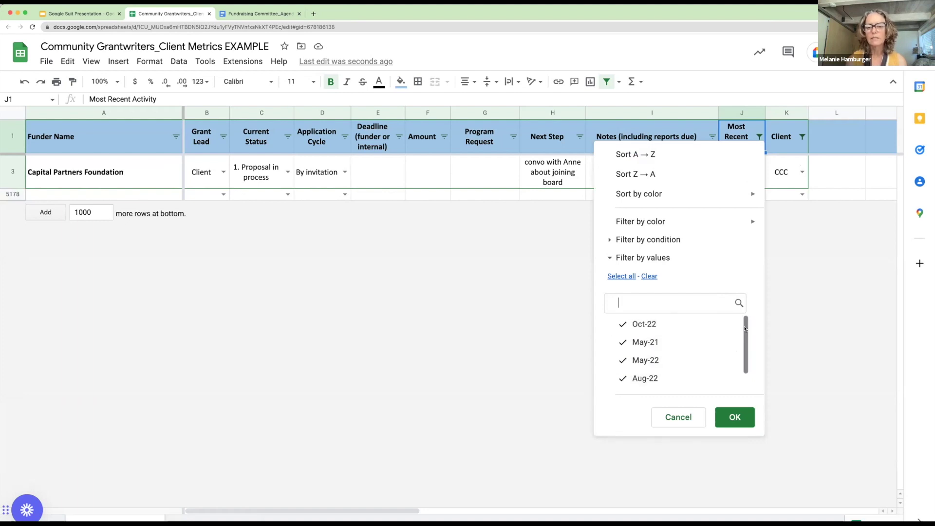
scroll(674, 370, "down", 1)
left_click(629, 381)
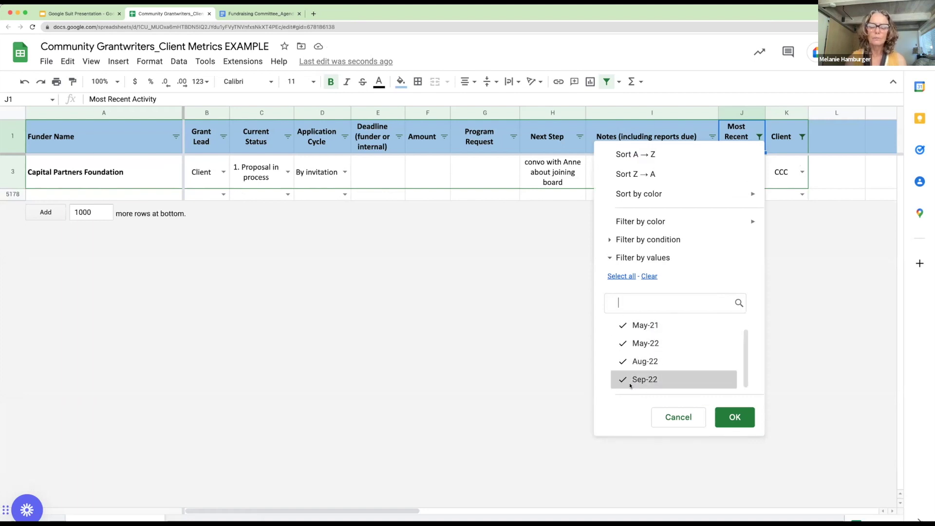
left_click(735, 417)
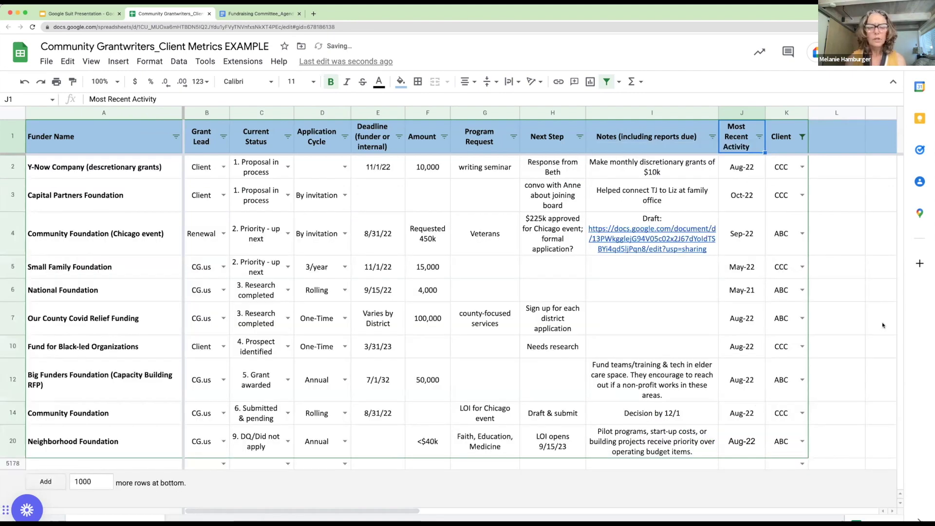